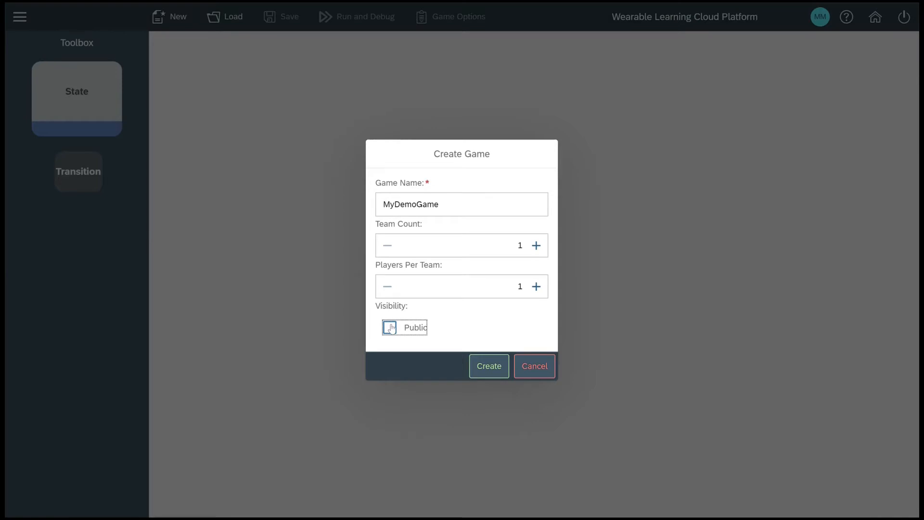
- Create the MyDemoGame game with one team and one player per team, and place a state connected below Start
left_click(480, 367)
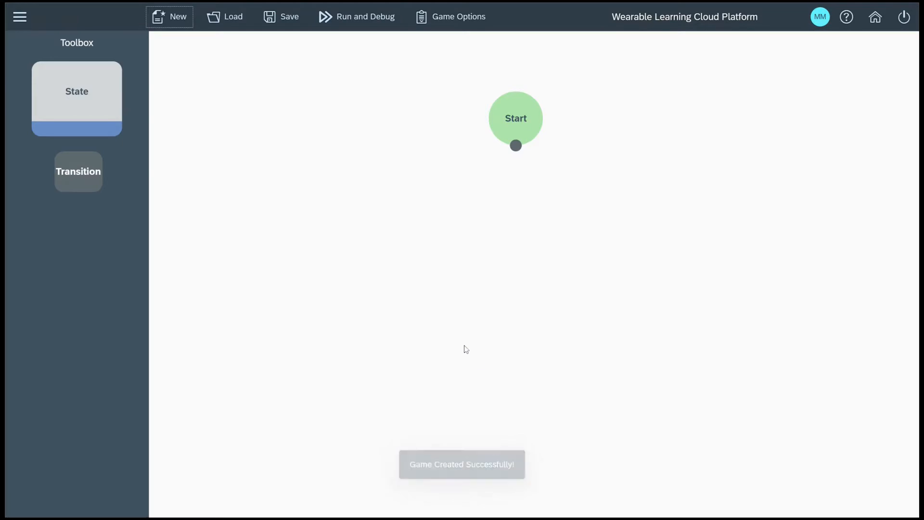
left_click_drag(94, 108, 538, 220)
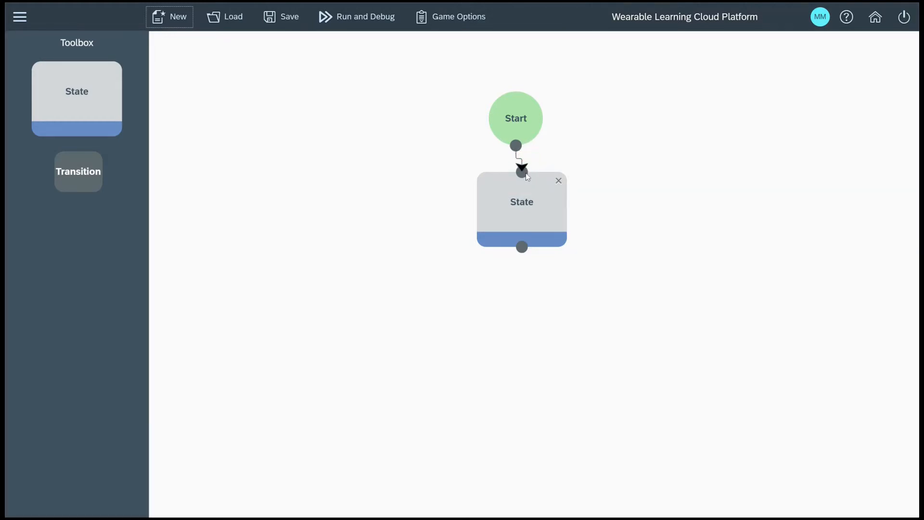
- Open the state below Start for editing and title it Question 1
double_click(529, 217)
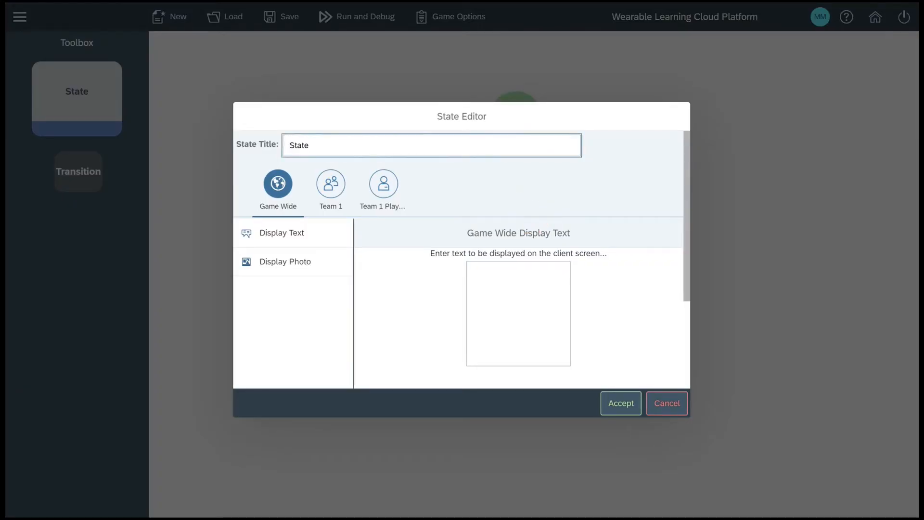
left_click(258, 152)
type("Que")
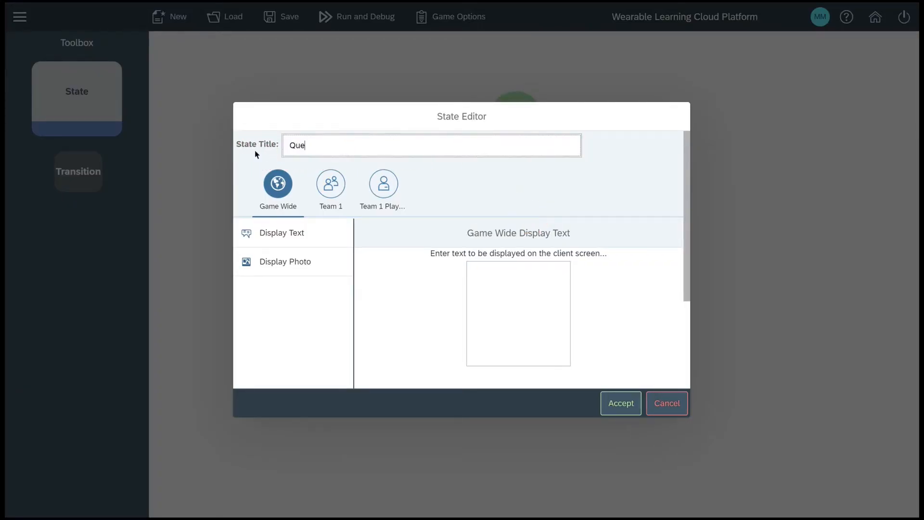
type("stion 1")
- Add the welcome and water-cooling question with Red: Accumulation, Blue: Evaporation, Green: Precipitation, Black: Condensation as Question 1's game-wide display text, and accept it
left_click(519, 326)
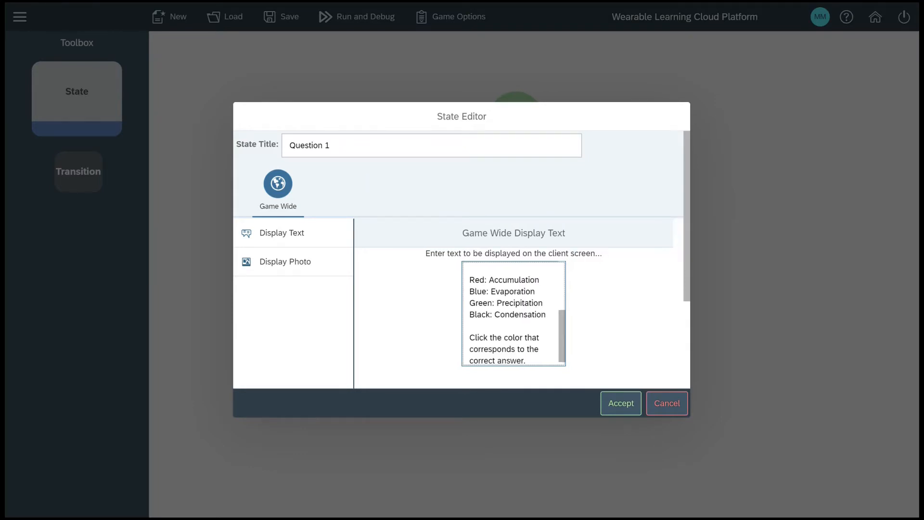
left_click(562, 340)
scroll(562, 340, "up", 3)
scroll(562, 340, "up", 2)
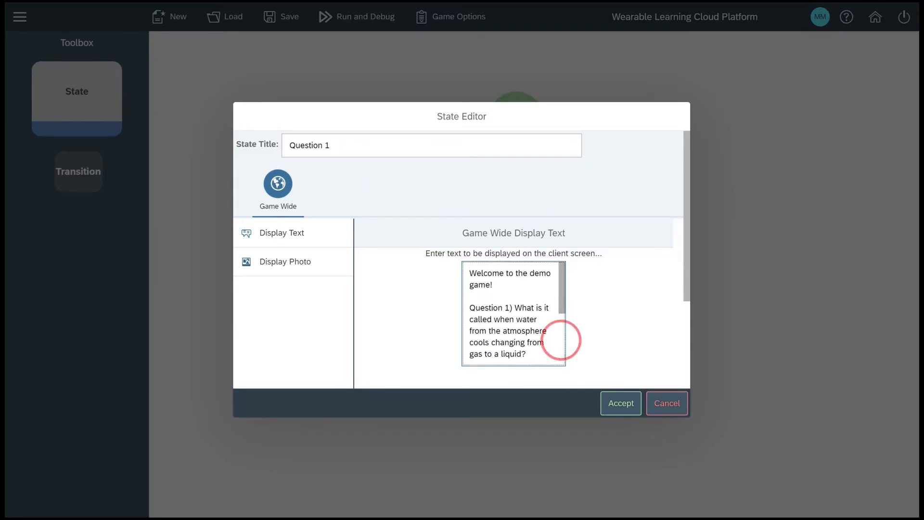
scroll(560, 341, "down", 5)
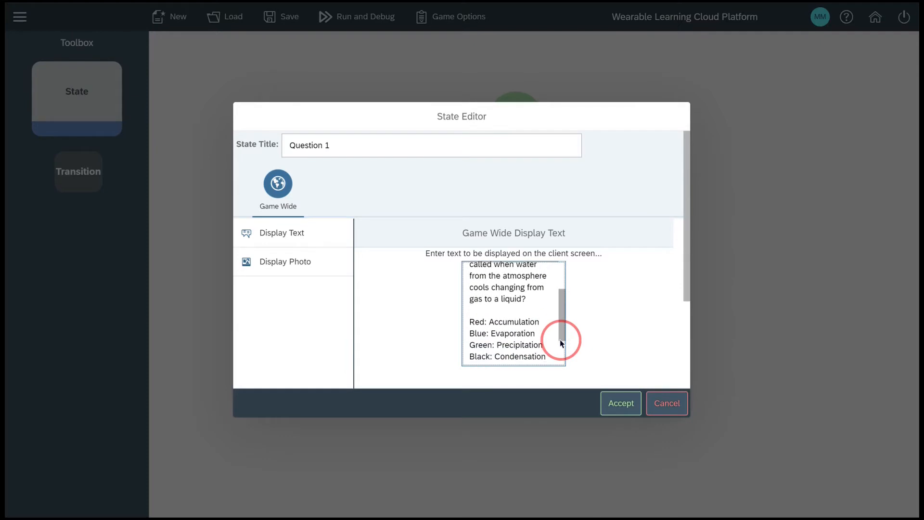
scroll(559, 339, "down", 1)
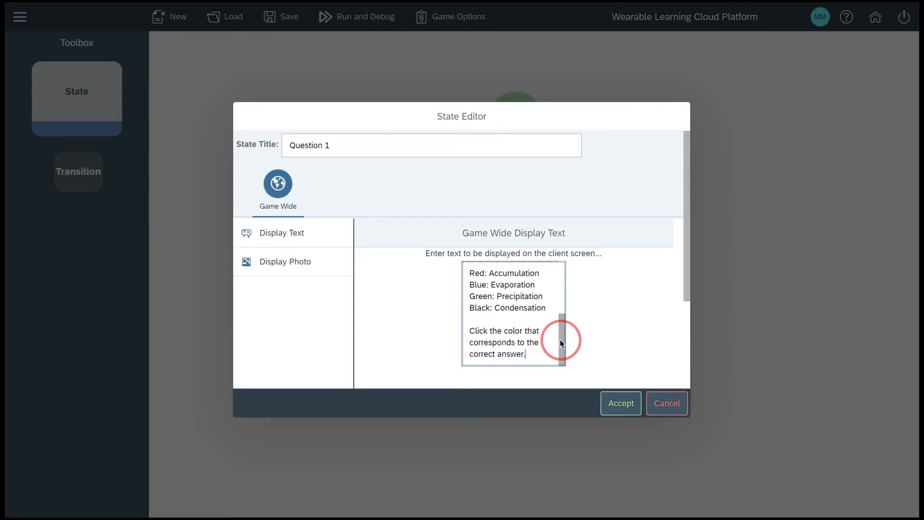
left_click(614, 404)
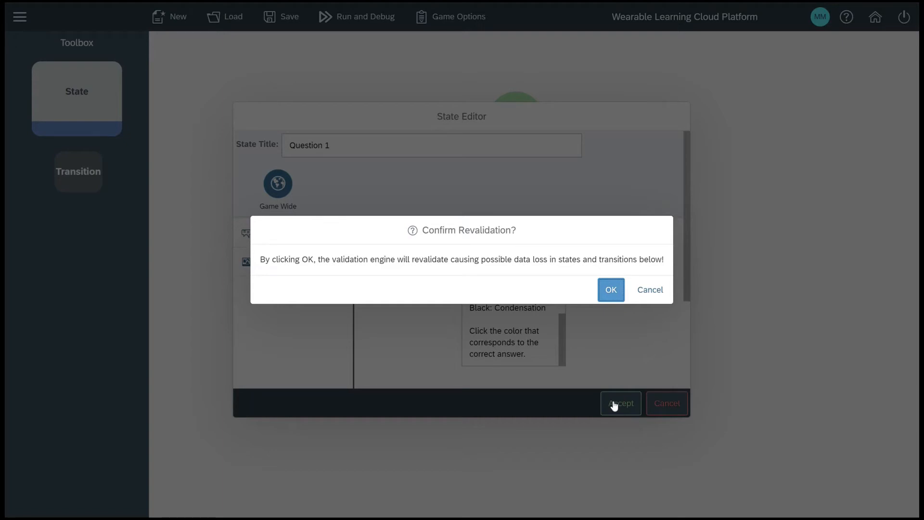
left_click(611, 291)
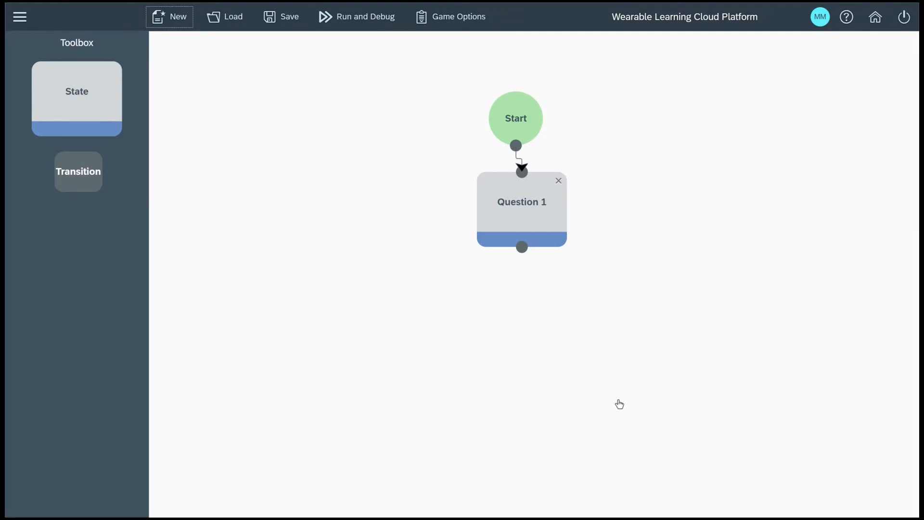
- Try to place a transition below Question 1 without any connection to another state
left_click_drag(91, 175, 541, 298)
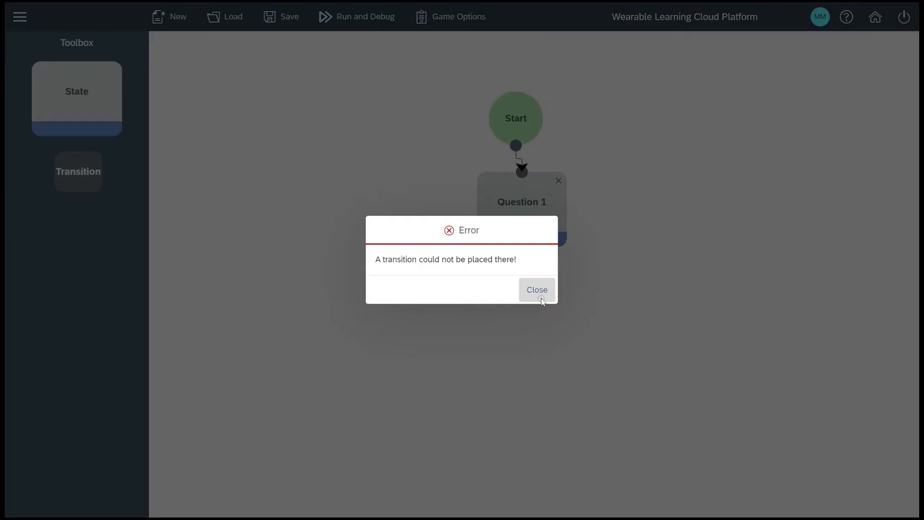
left_click(538, 290)
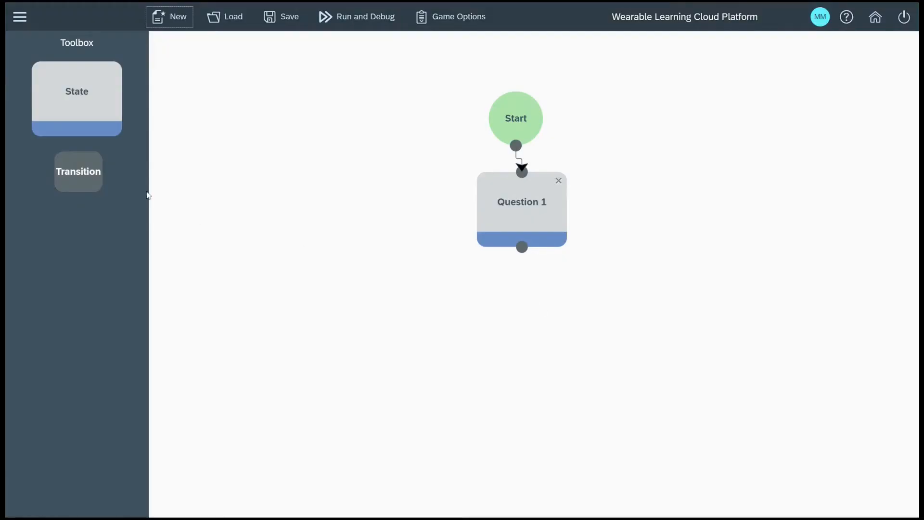
- Place a second state below Question 1, connect Question 1 to it, and put a transition on that connection
left_click_drag(77, 99, 524, 343)
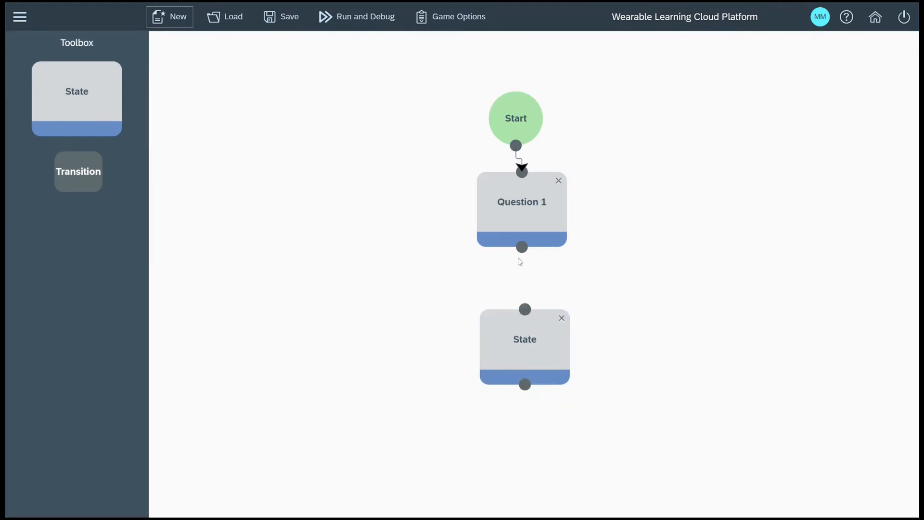
left_click_drag(522, 247, 520, 301)
left_click_drag(78, 171, 530, 280)
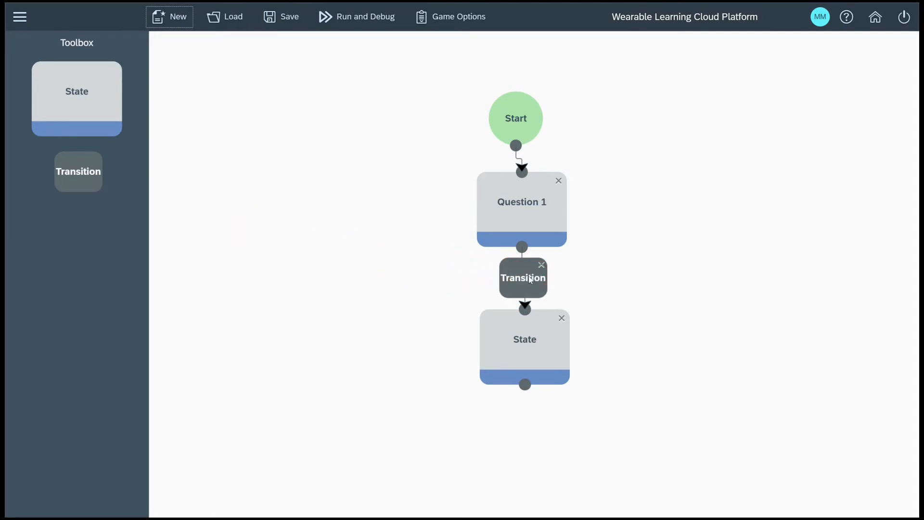
- Configure the transition after Question 1 as a game-wide Button Press on Black and accept the revalidation
double_click(530, 280)
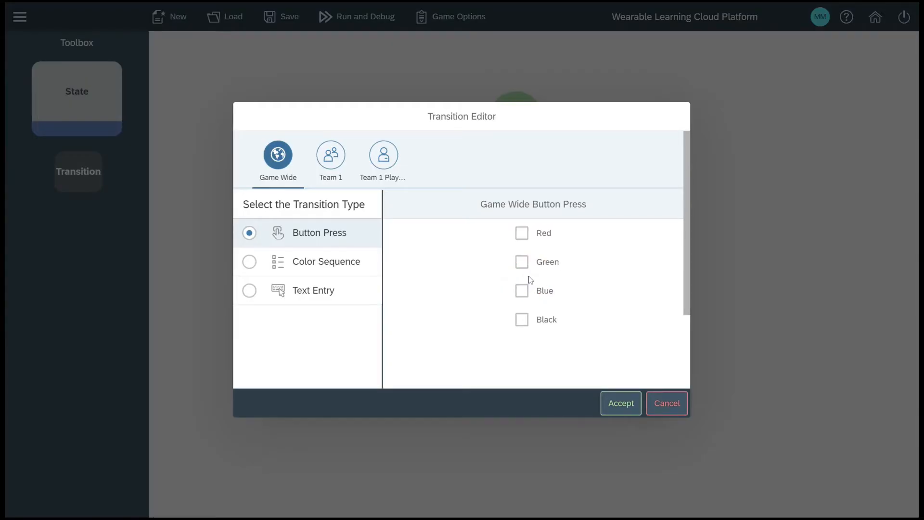
left_click(271, 235)
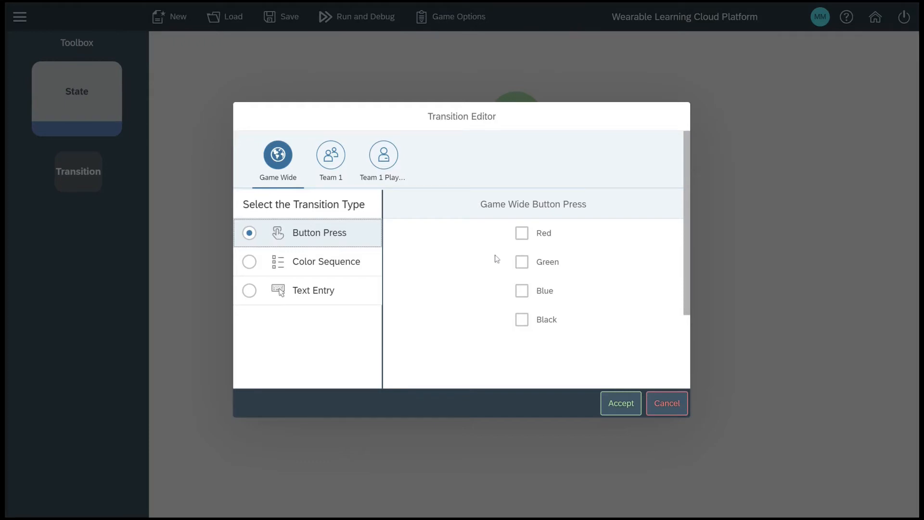
left_click(522, 320)
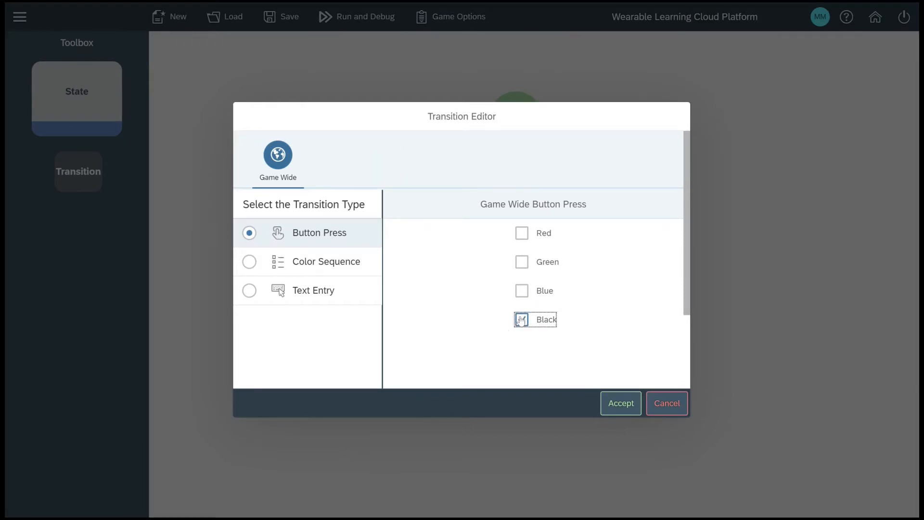
left_click(613, 400)
left_click(607, 289)
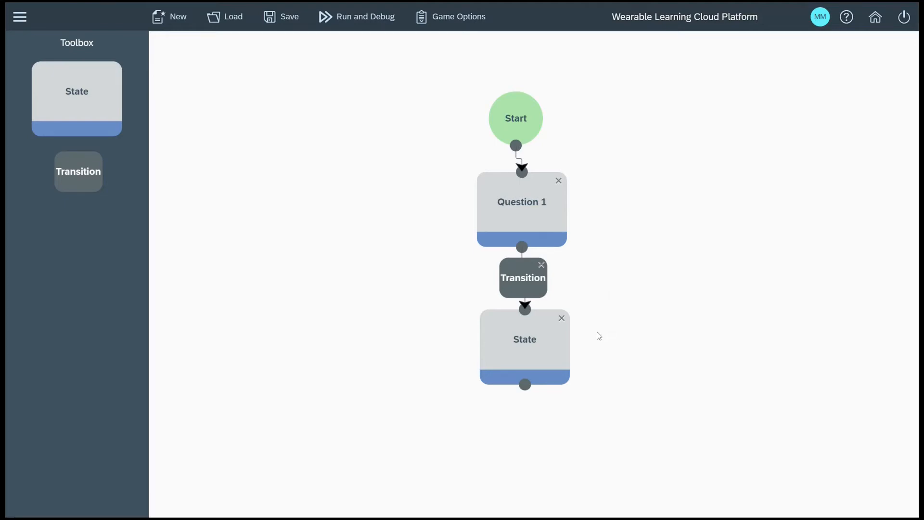
- Title the state below Question 1 as Question 2 and paste the lowest-to-highest number ordering question as its game-wide display text
left_click(528, 352)
double_click(522, 349)
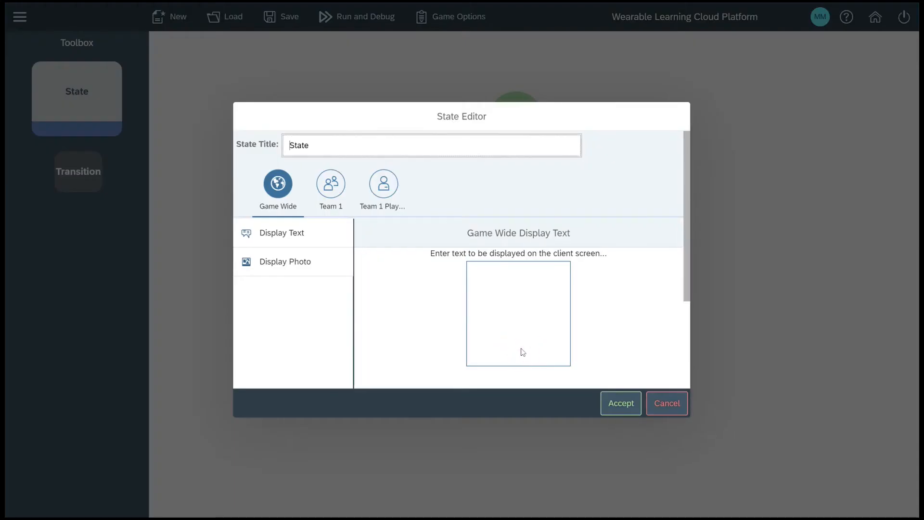
double_click(291, 145)
left_click_drag(291, 145, 232, 148)
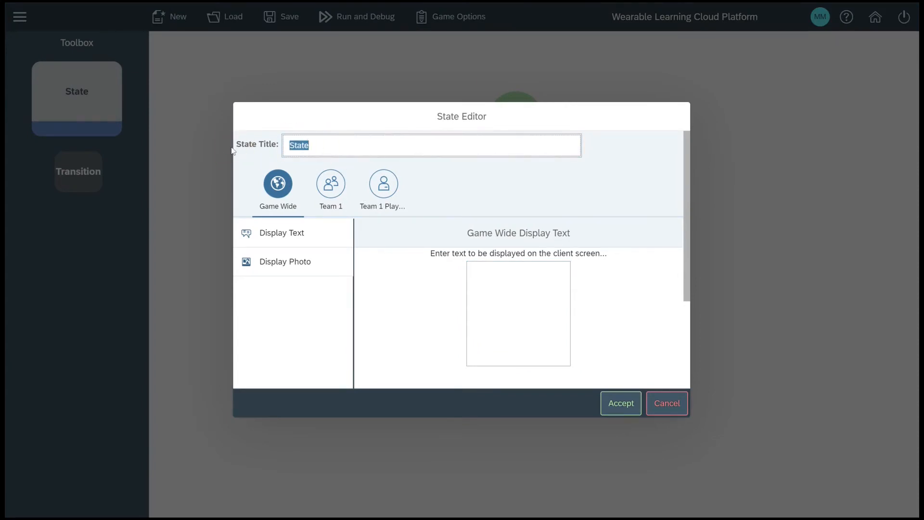
type("Question 2")
left_click(535, 313)
key("ctrl+v")
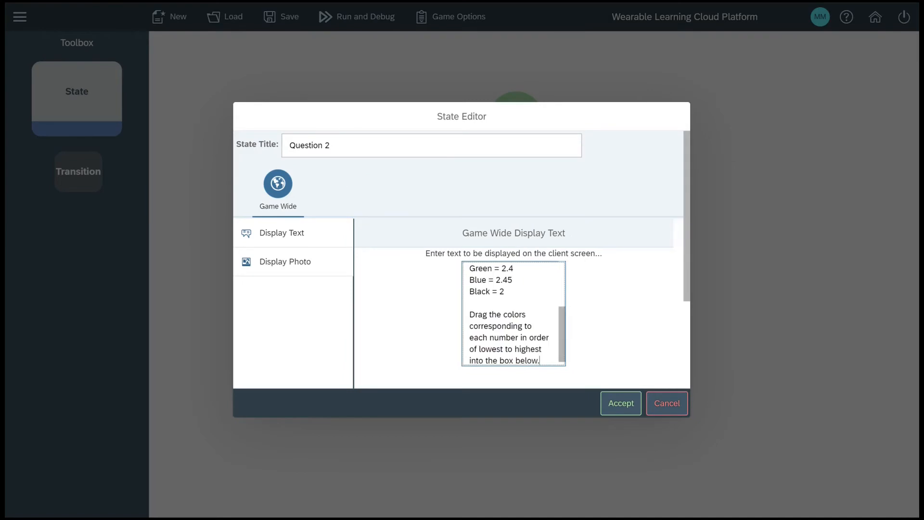
left_click(610, 403)
left_click(610, 290)
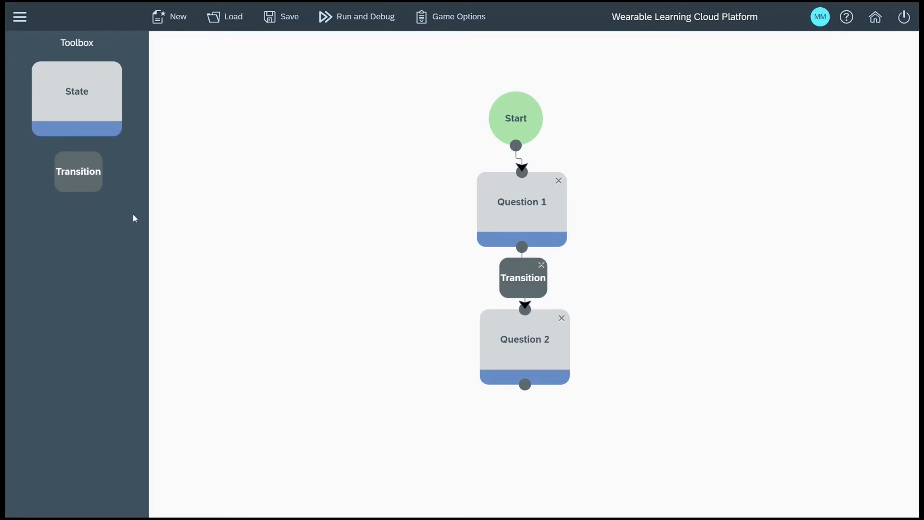
- Place a third state below Question 2, connect Question 2 to it, and put a transition on that connection
left_click_drag(72, 109, 100, 131)
left_click_drag(181, 203, 518, 483)
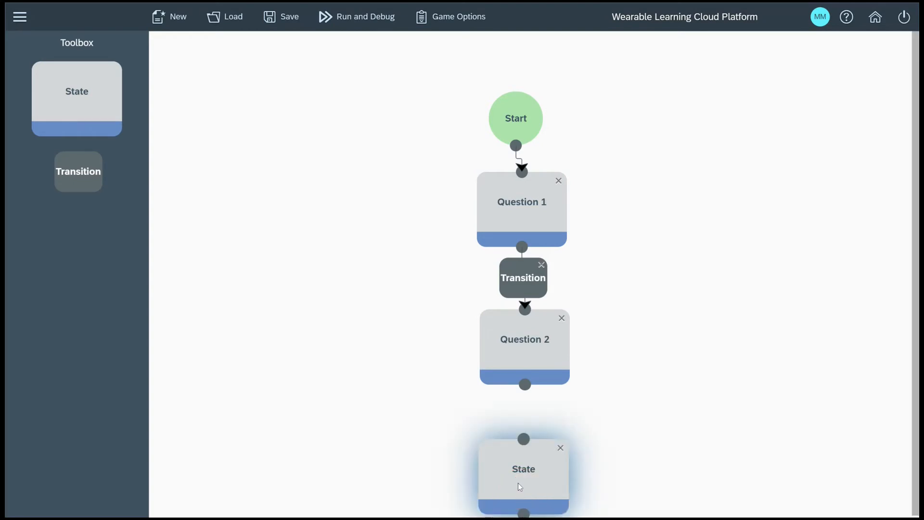
left_click_drag(525, 388, 521, 431)
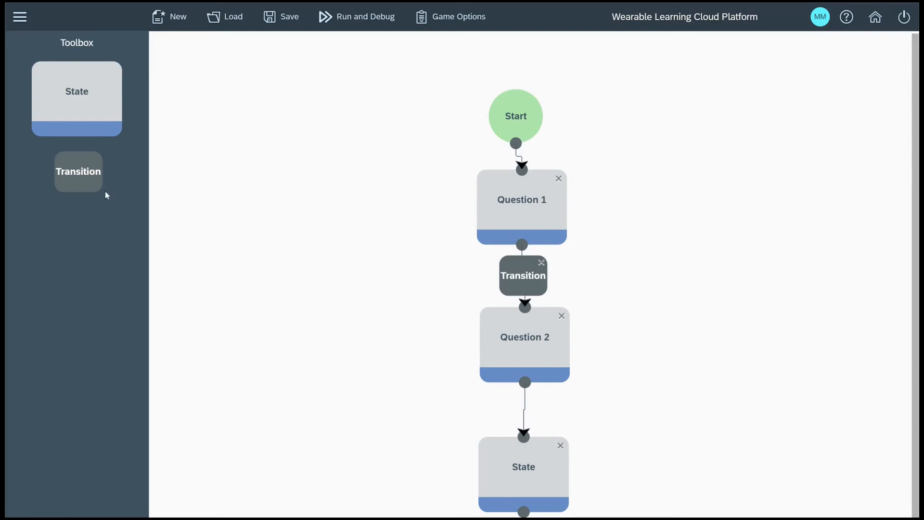
left_click_drag(90, 175, 539, 417)
- Configure the transition after Question 2 as a game-wide Color Sequence of black, green, blue, red, and accept the revalidation
double_click(520, 412)
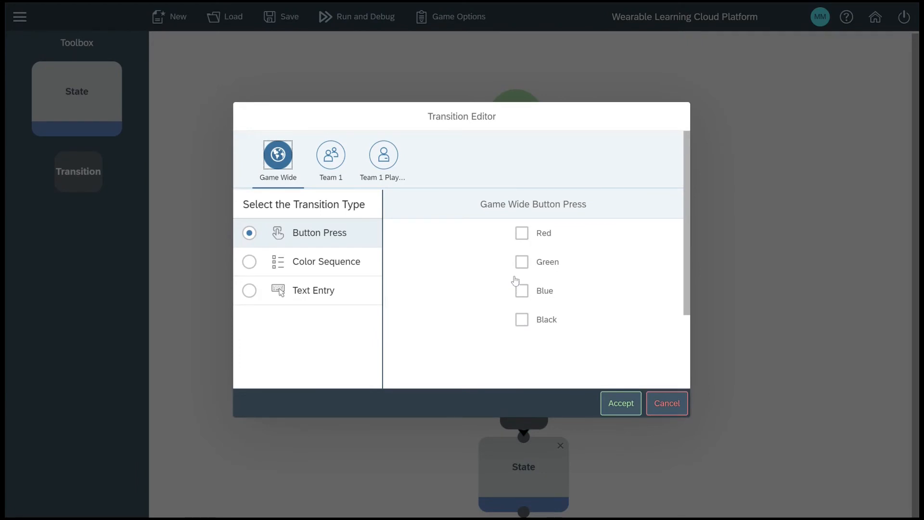
left_click(249, 262)
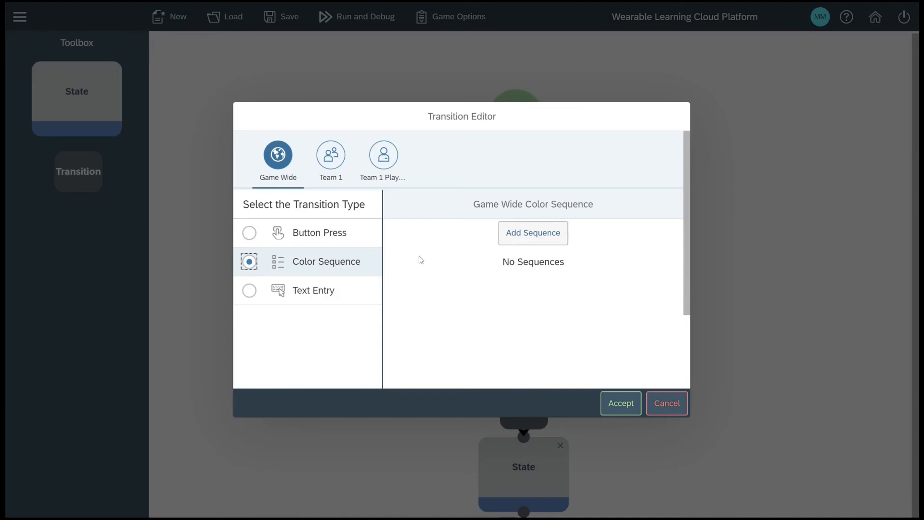
left_click(533, 234)
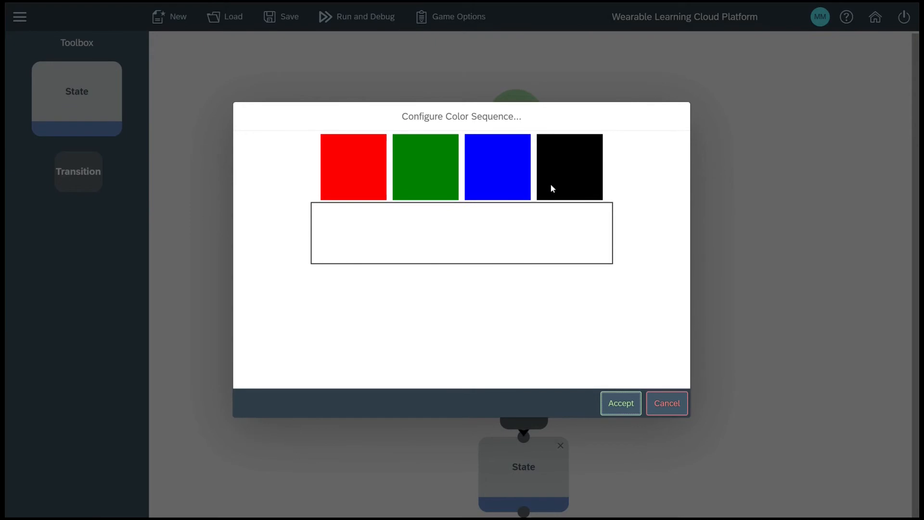
left_click_drag(551, 184, 426, 248)
left_click_drag(415, 168, 419, 234)
left_click_drag(479, 171, 493, 239)
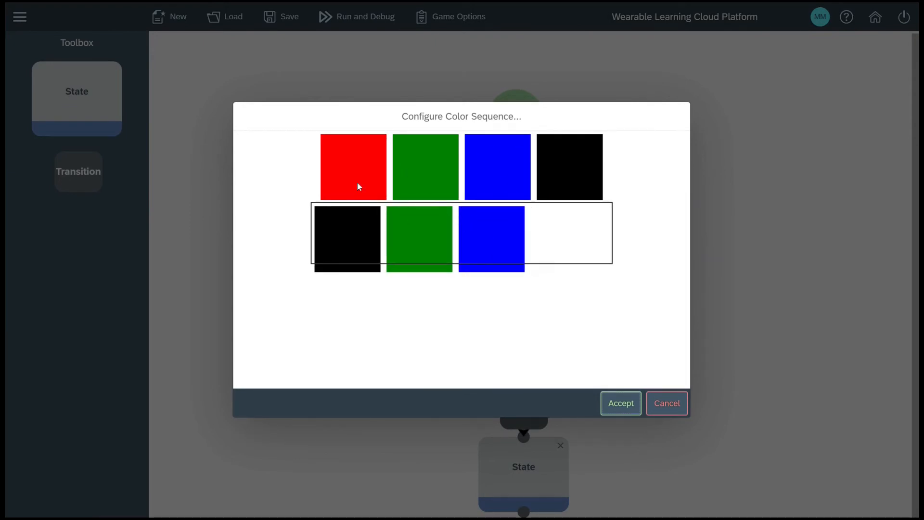
left_click_drag(357, 183, 584, 257)
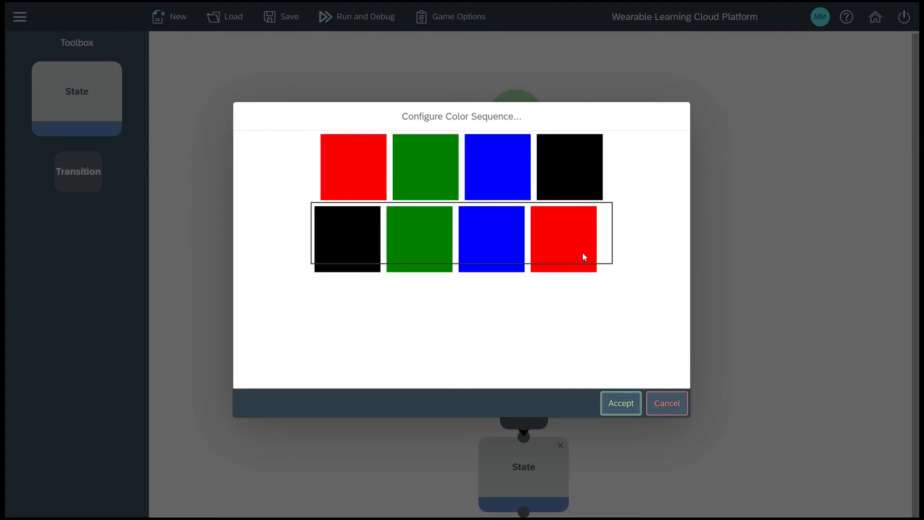
left_click(624, 406)
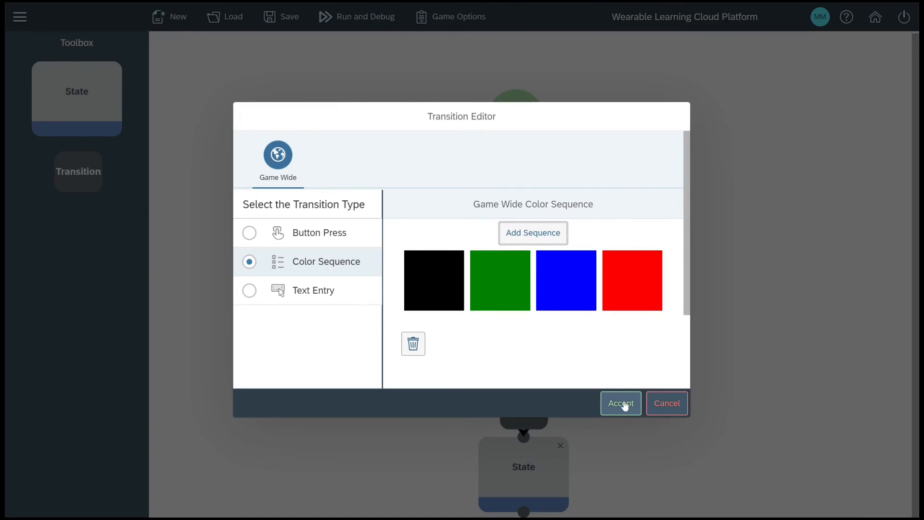
left_click(625, 406)
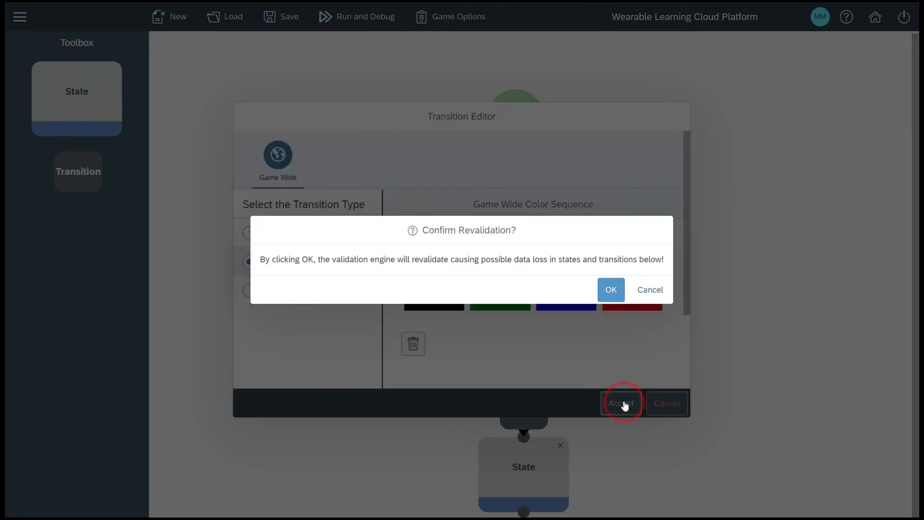
left_click(608, 289)
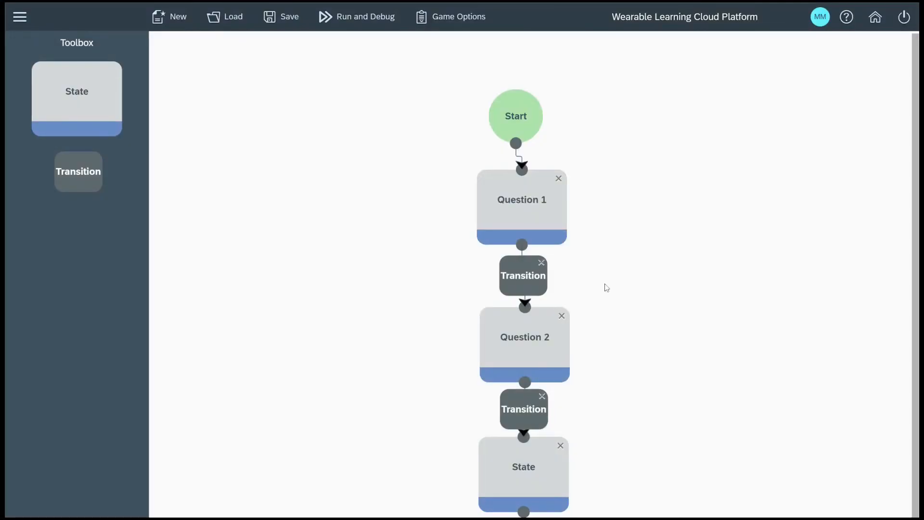
- Title the state below Question 2 as Question 3 and paste the typed-answer question about the planet closest to the sun as its game-wide text
double_click(518, 470)
left_click(254, 160)
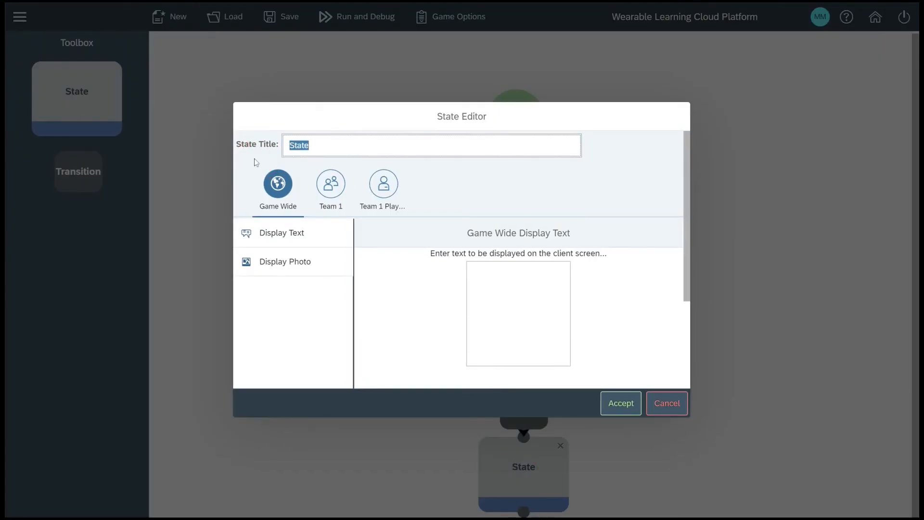
type("Question 3")
key("Tab")
type("Correct!  Question 3: What is the planet closest to the sun?  Type your answer in the box below.")
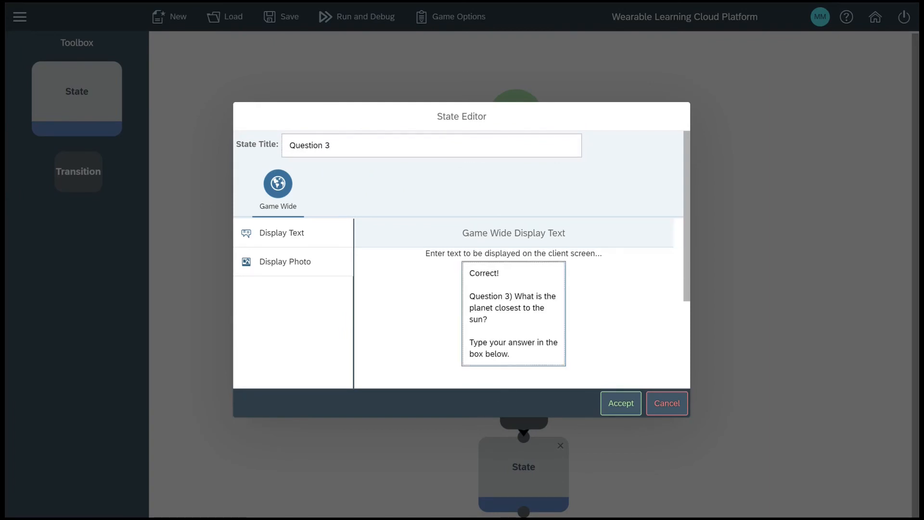
left_click(621, 404)
left_click(611, 290)
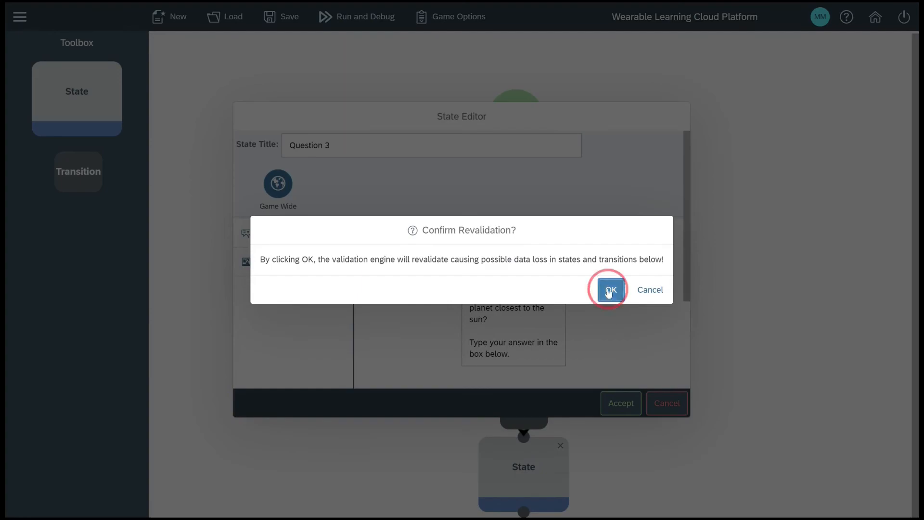
- Place a fourth state below Question 3, connect Question 3 to it, and put a transition on that connection
scroll(801, 483, "down", 3)
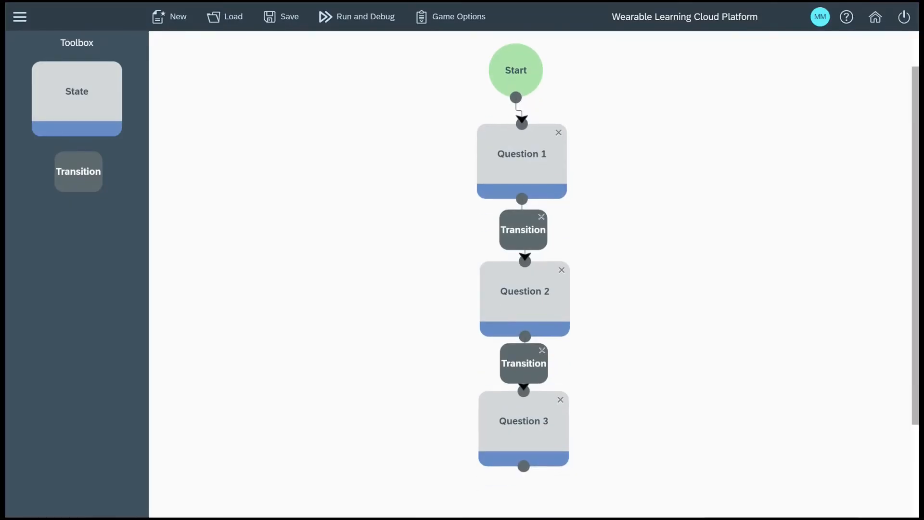
scroll(535, 275, "down", 1)
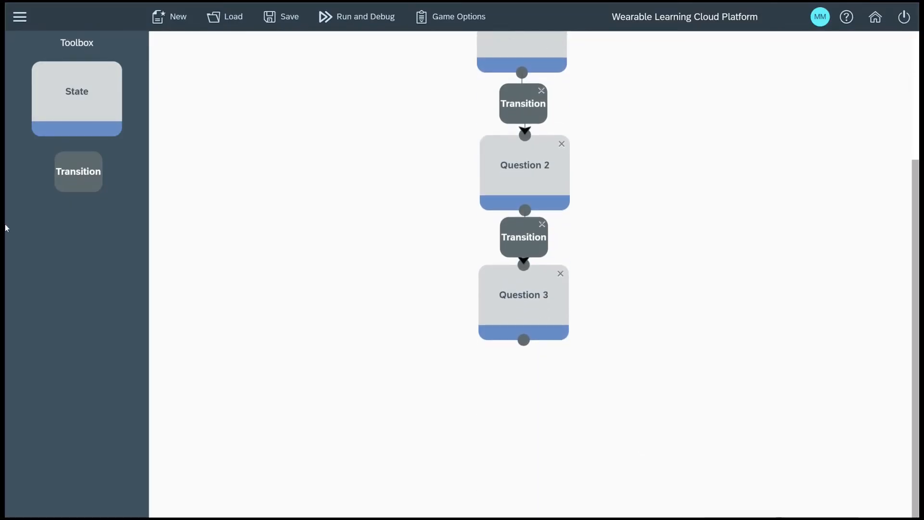
left_click_drag(61, 95, 510, 434)
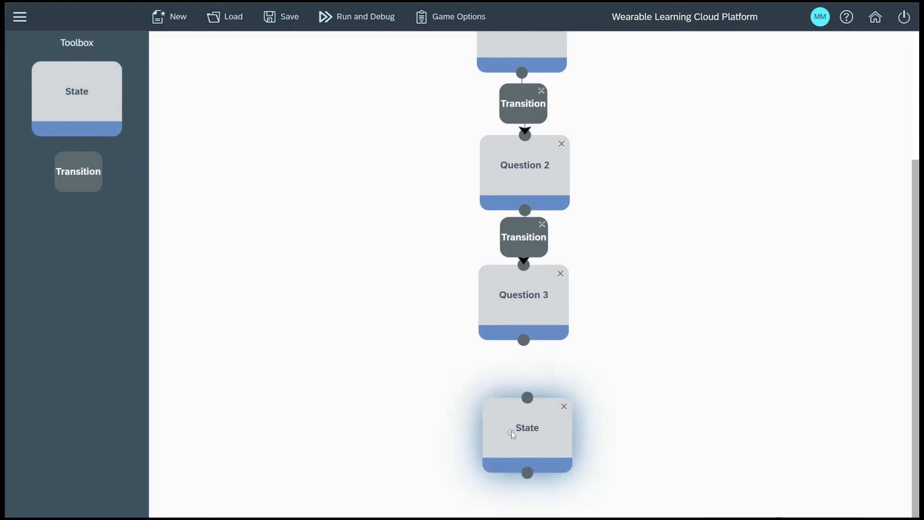
left_click(523, 343)
left_click_drag(523, 345, 525, 401)
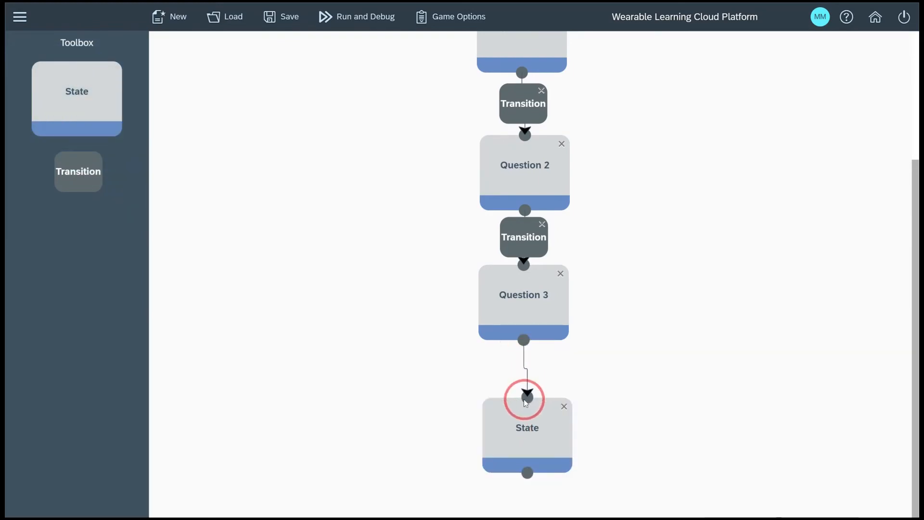
left_click_drag(77, 176, 525, 376)
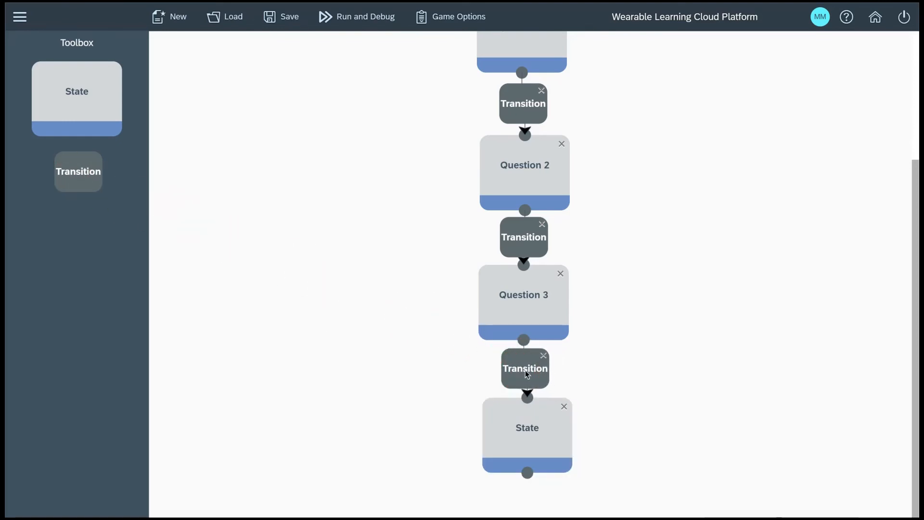
- Configure the transition after Question 3 as a game-wide Text Entry of "mercury" and accept the revalidation
double_click(525, 371)
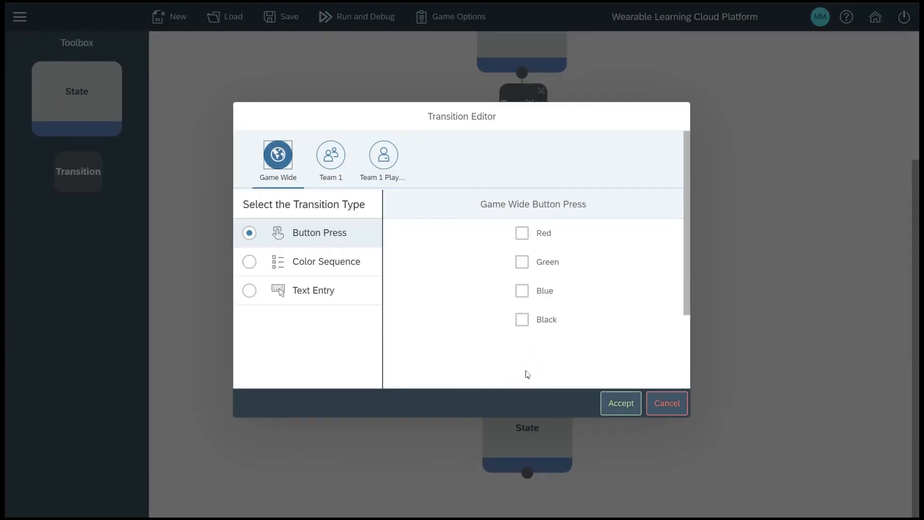
left_click(249, 290)
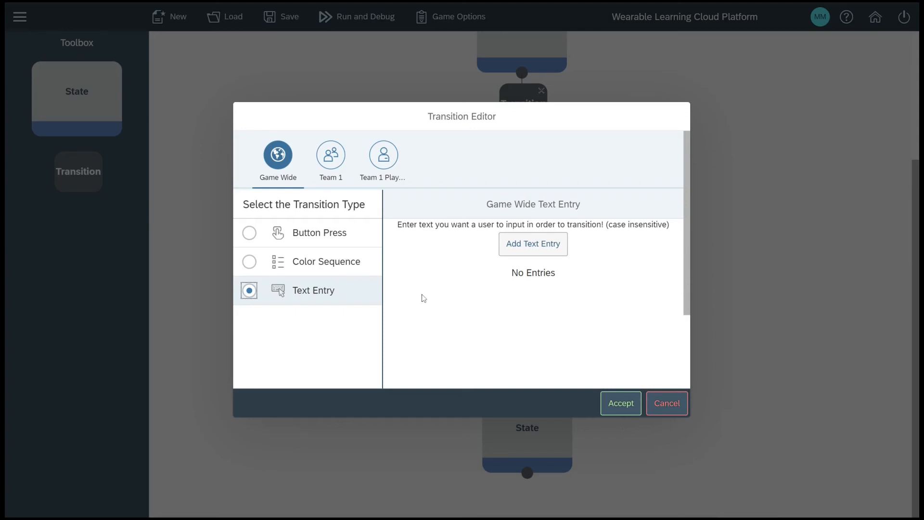
left_click(518, 250)
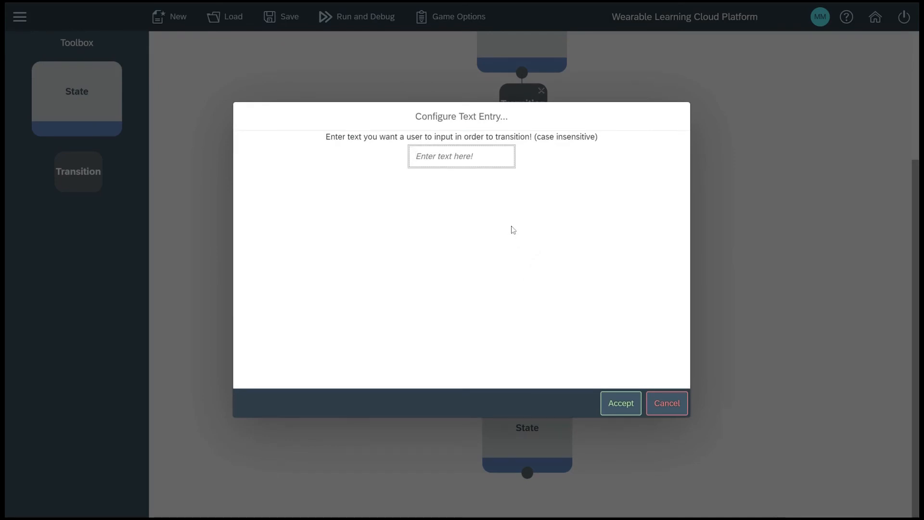
type("mercury")
left_click(627, 399)
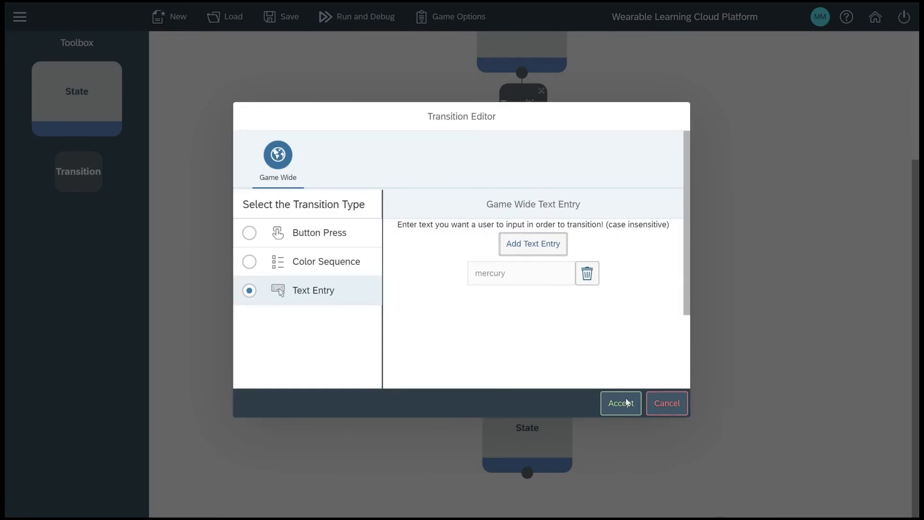
left_click(626, 399)
left_click(612, 290)
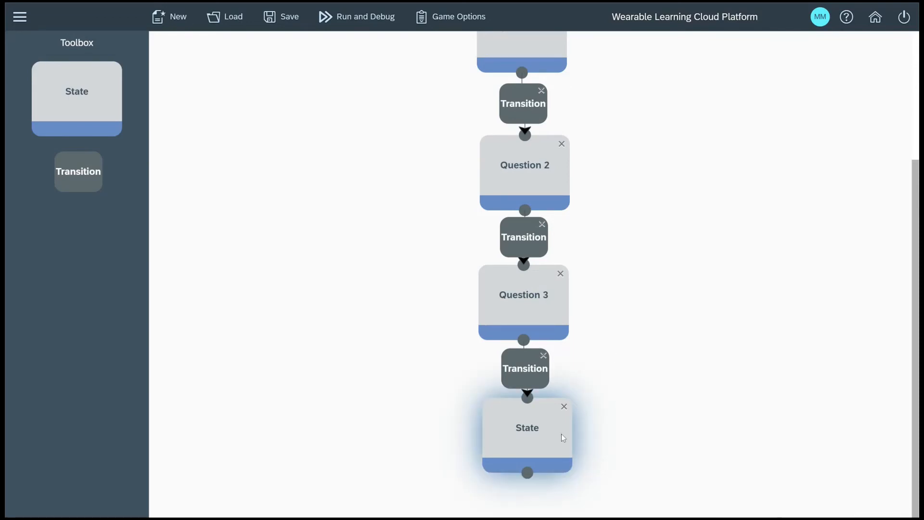
- Title the state below Question 3 as End, enter "Congrats! You won the game" as its game-wide display text, and accept the revalidation
double_click(543, 435)
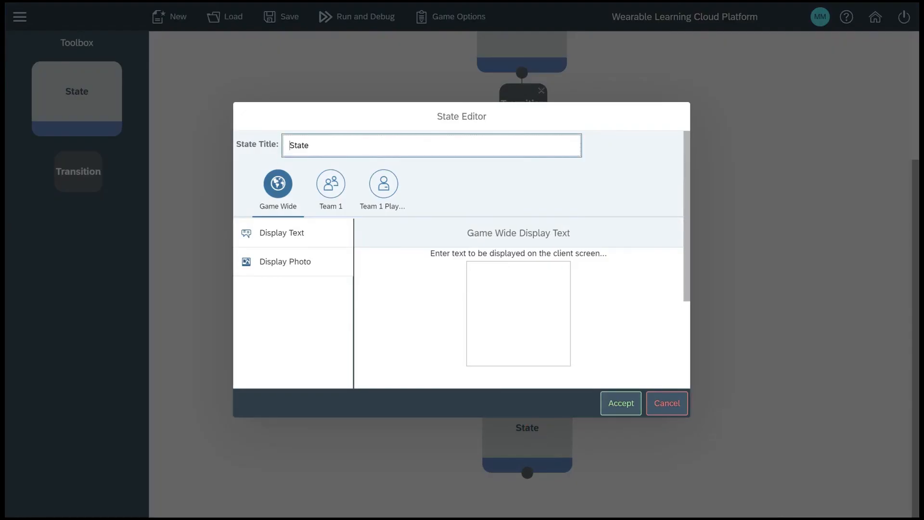
type("End")
key("Tab")
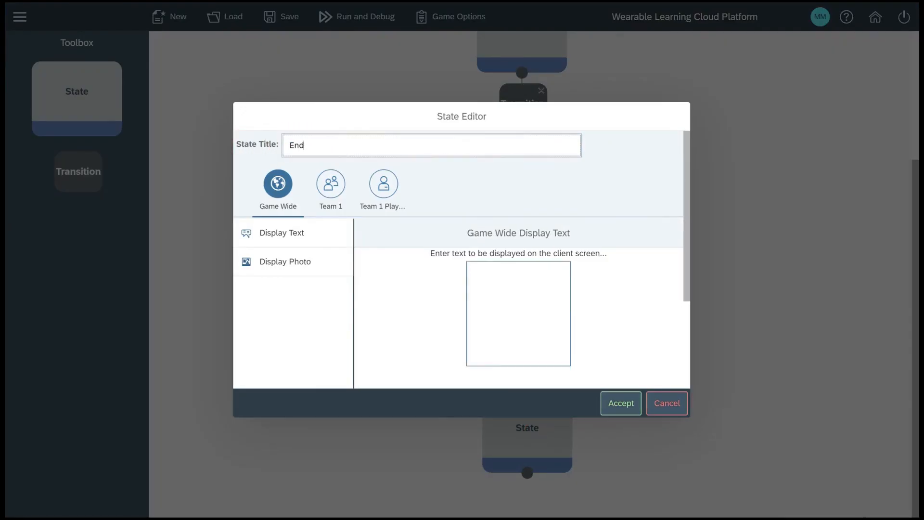
type("Congrats! Y")
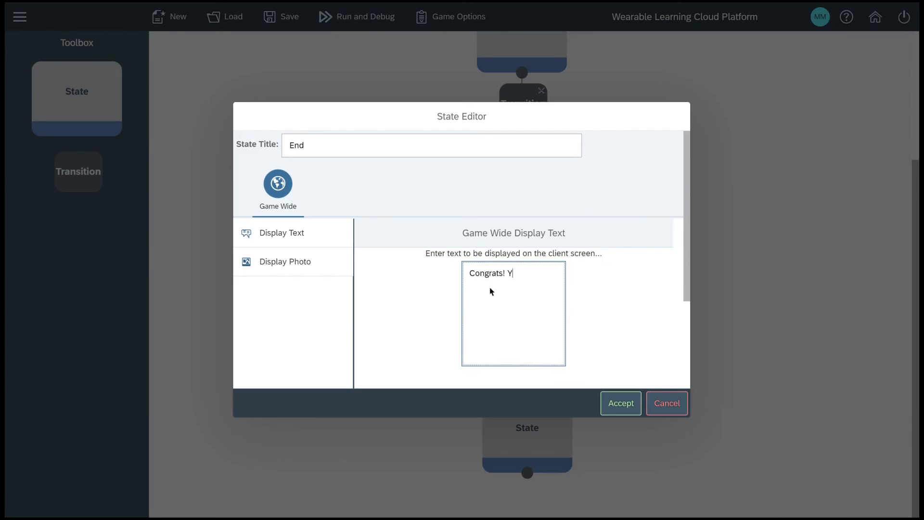
type("ou won the game!")
left_click(614, 403)
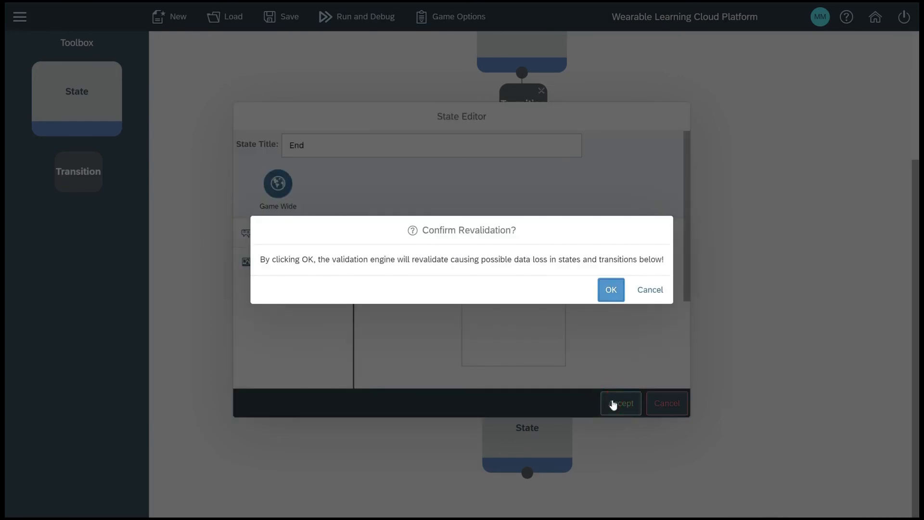
left_click(611, 289)
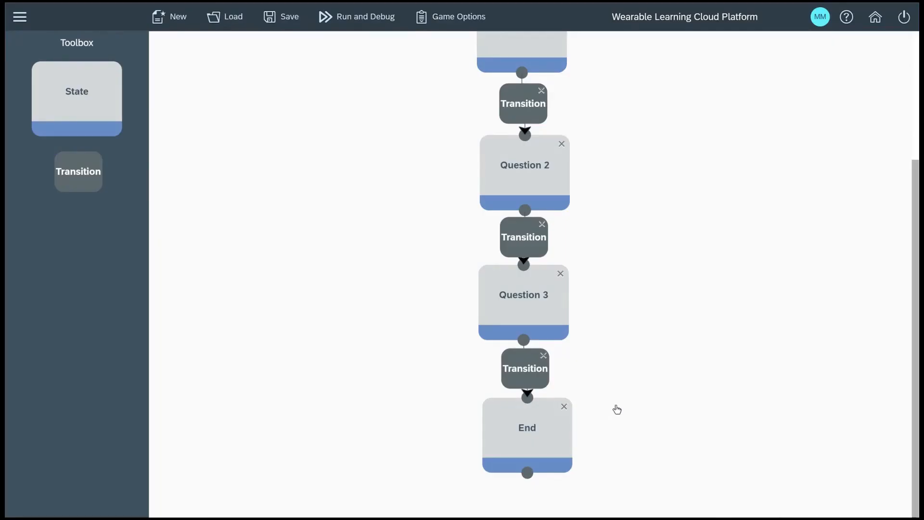
- Save the completed game
scroll(617, 409, "up", 5)
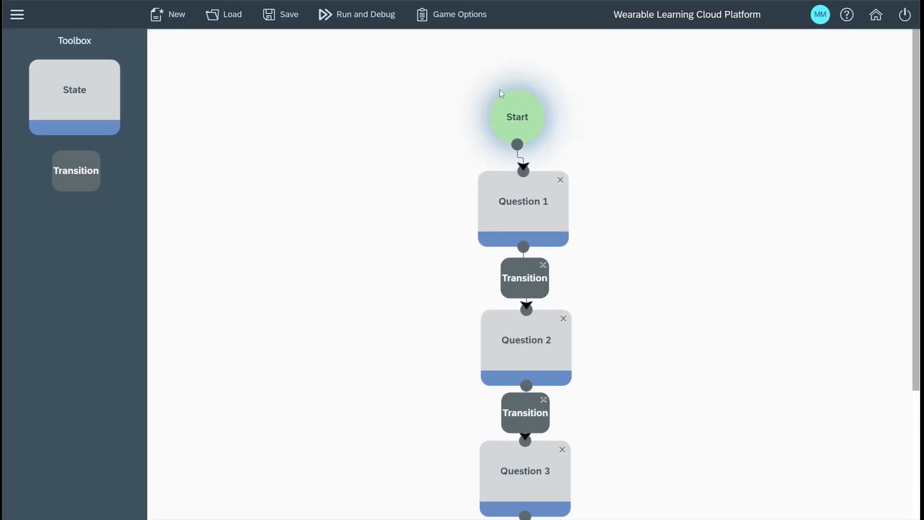
left_click(281, 18)
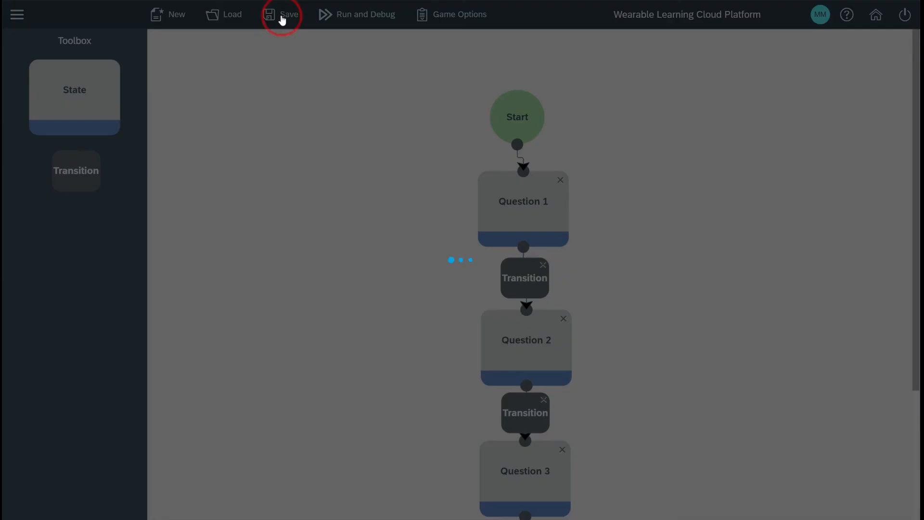